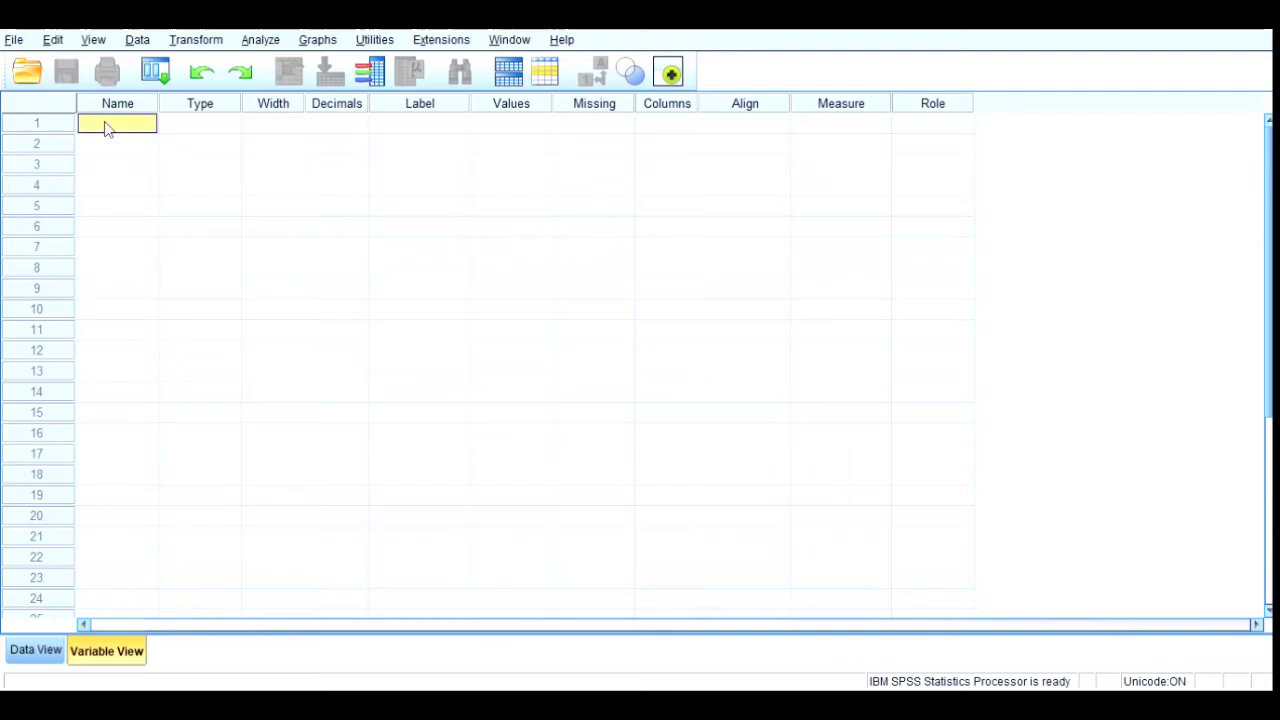
Define two numeric variables named X and Y in the first two rows
{"action": "left_click", "coordinate": [113, 130]}
{"action": "type", "text": "X"}
{"action": "key", "text": "Return"}
{"action": "type", "text": "Y"}
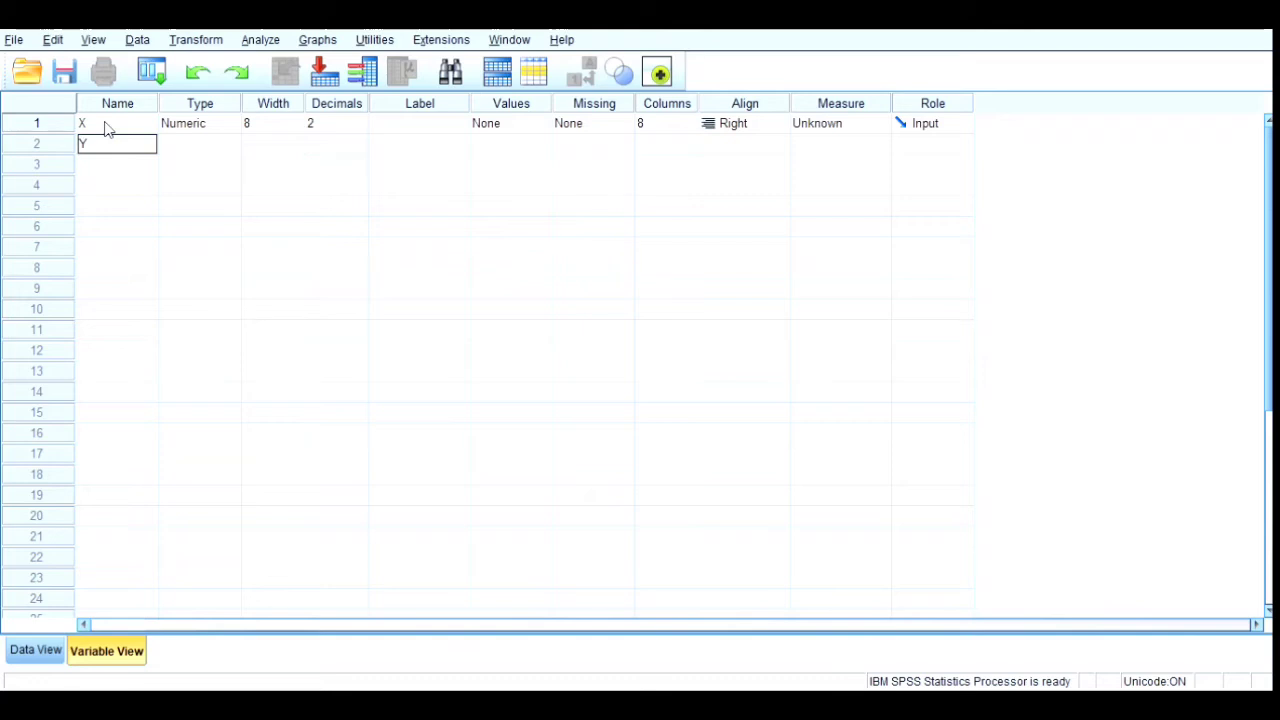
{"action": "key", "text": "Return"}
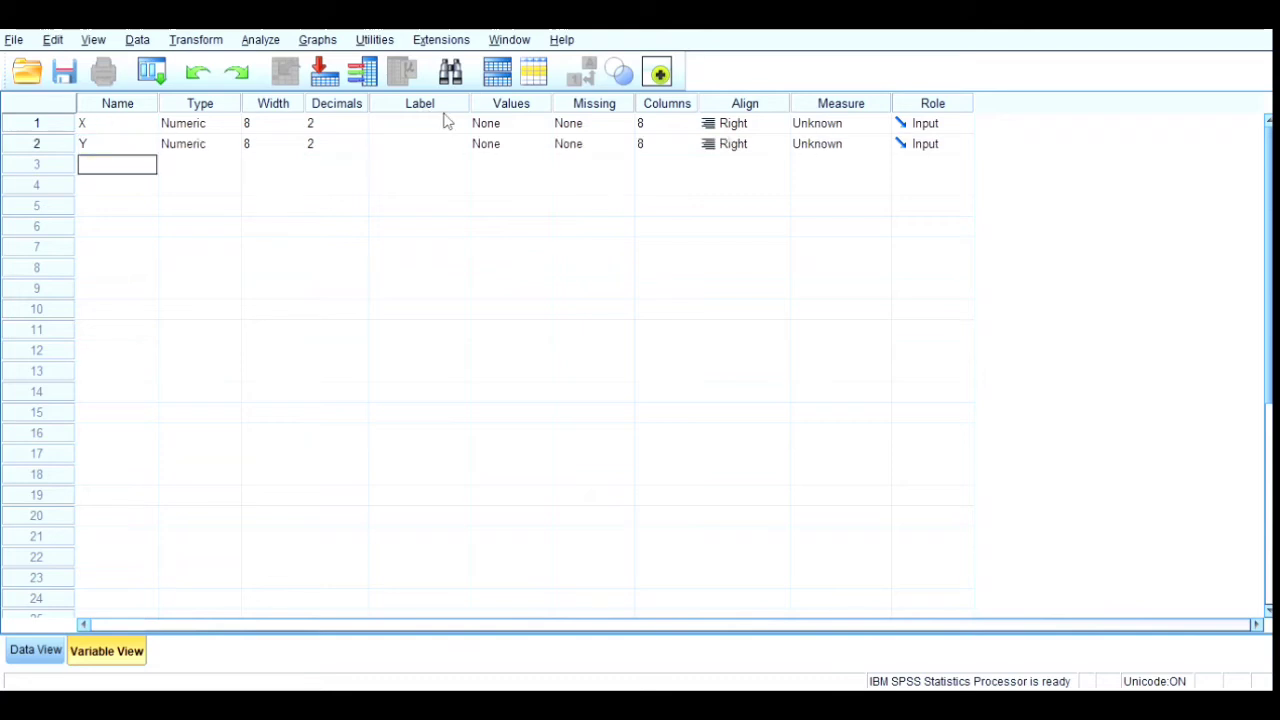
Label variable X as "Kabupaten/Kota" and variable Y as "Jumlah Dokter Gigi Tahun 2021"
{"action": "left_click", "coordinate": [451, 131]}
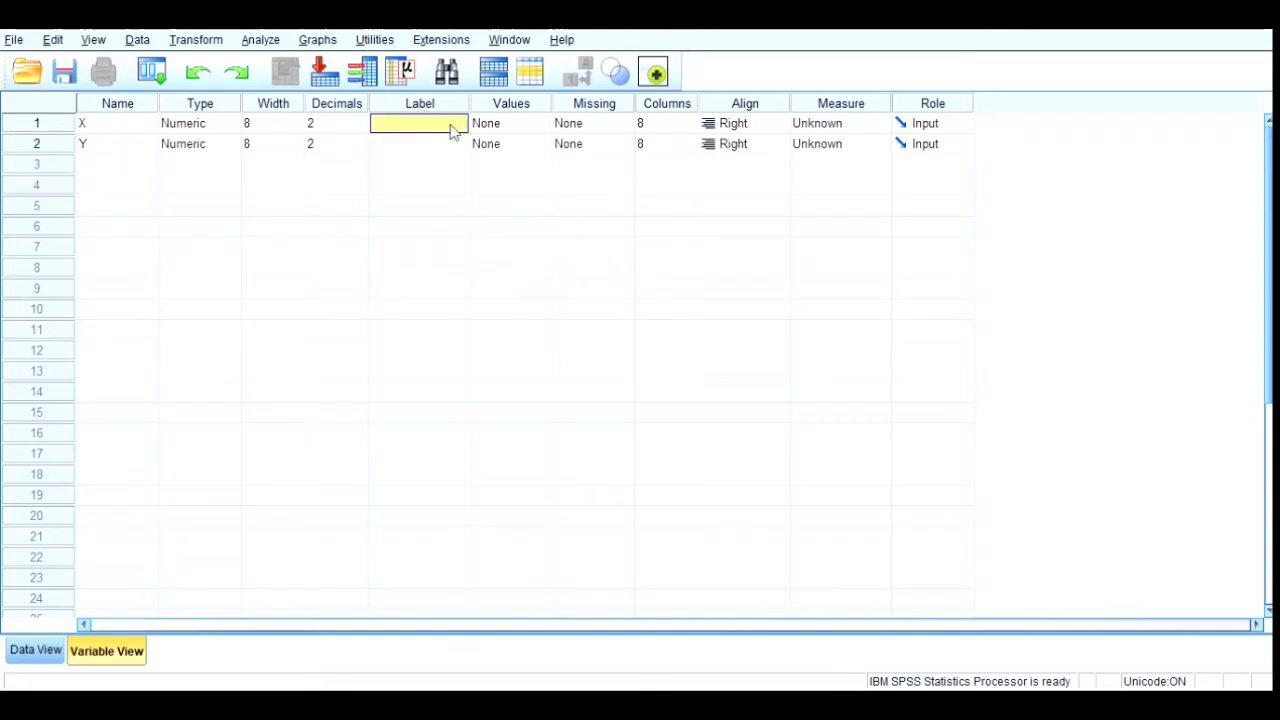
{"action": "type", "text": "Kabupaten/Kota"}
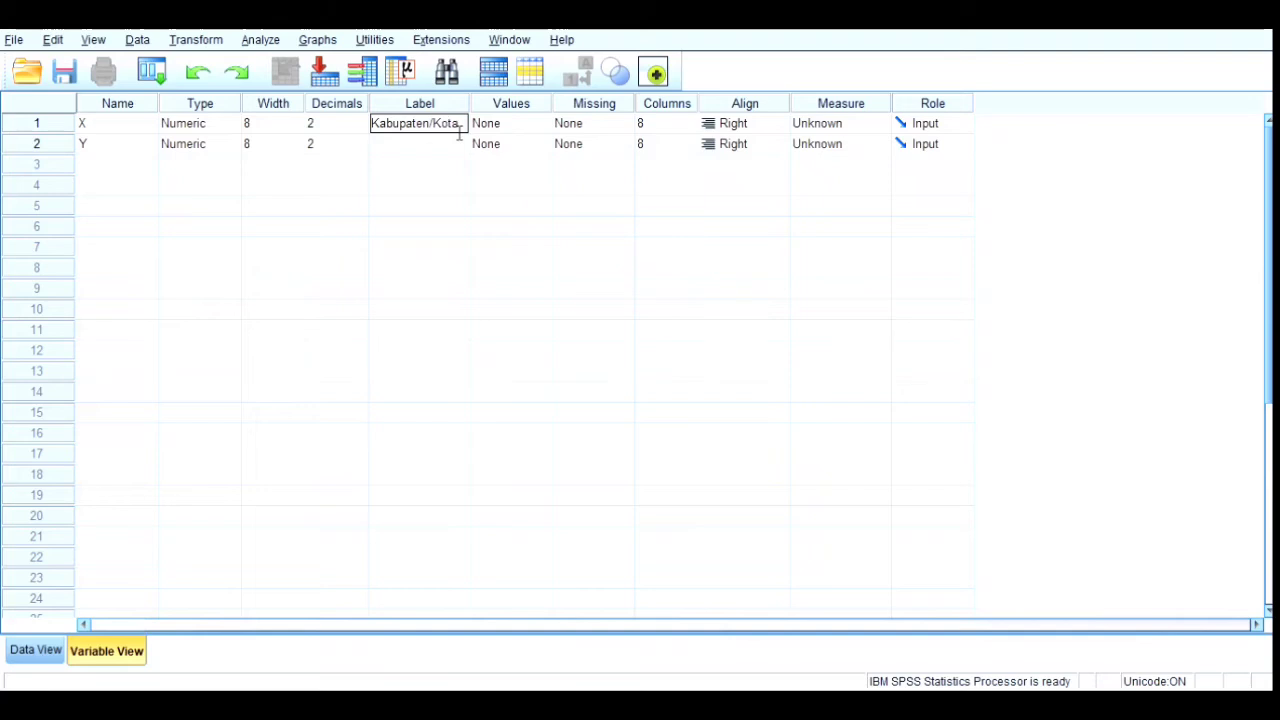
{"action": "key", "text": "Return"}
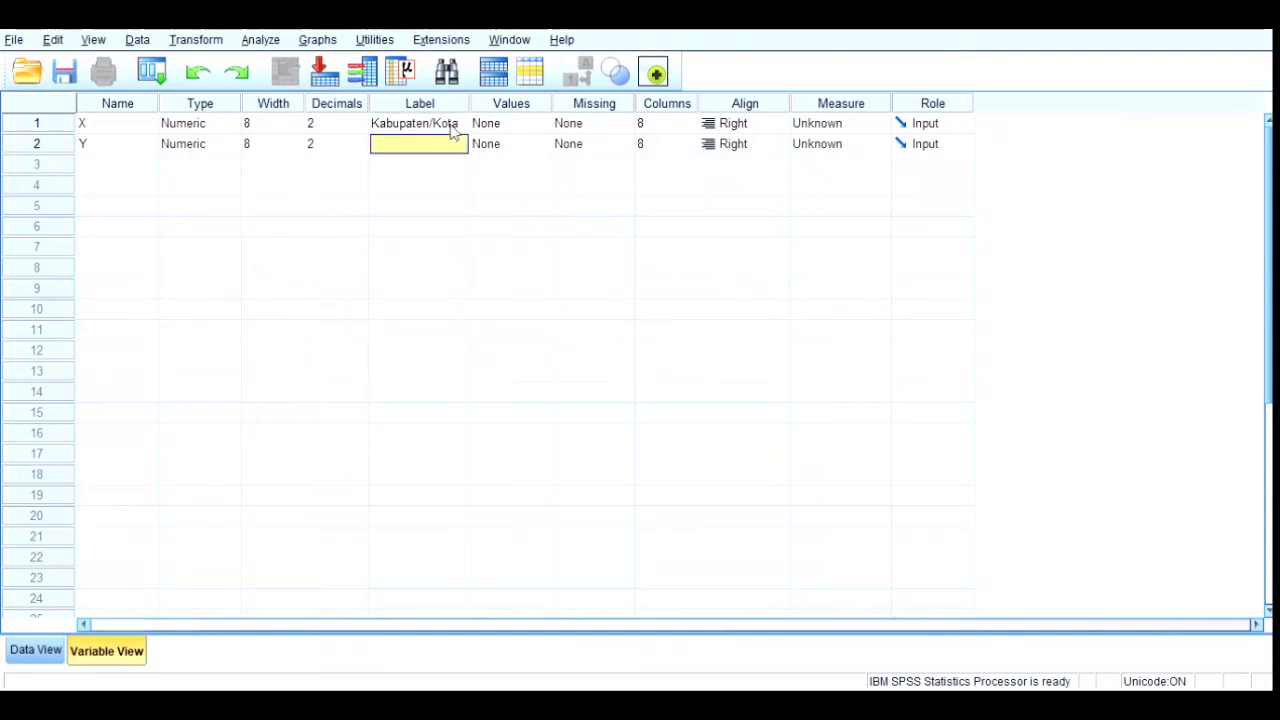
{"action": "type", "text": "Jumlah Do"}
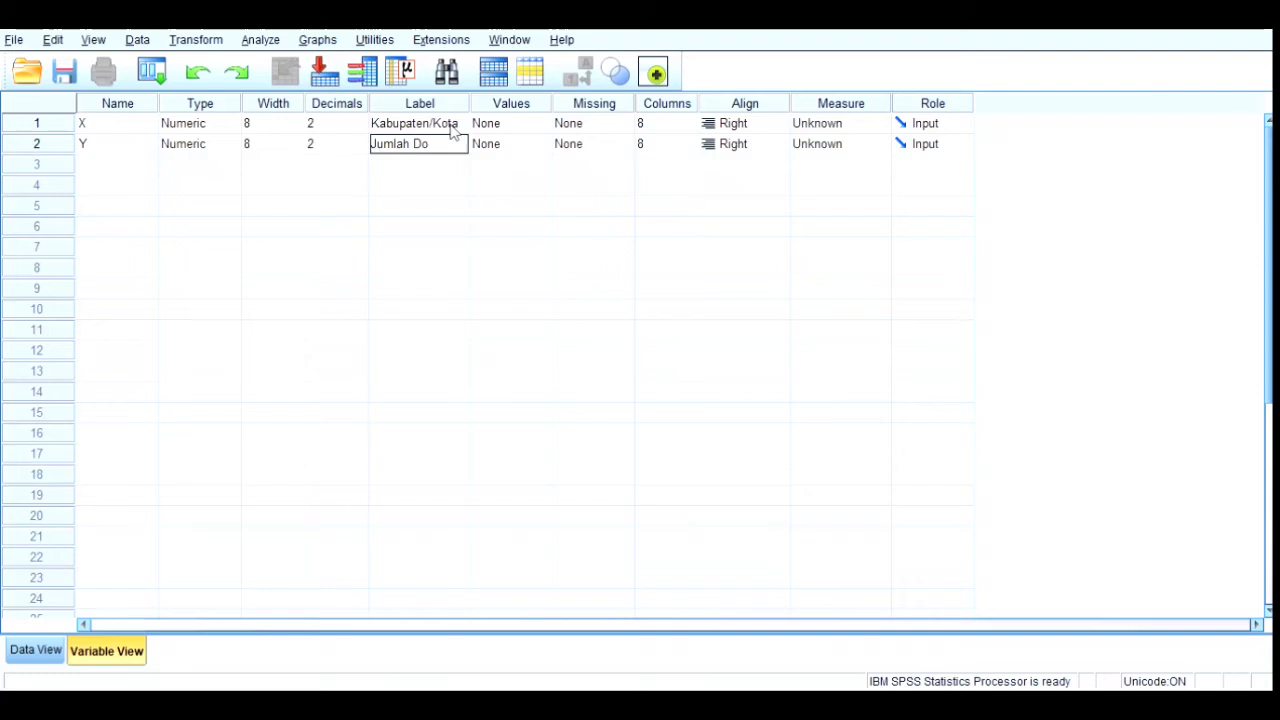
{"action": "type", "text": "kter Gigi"}
{"action": "type", "text": " Tahu"}
{"action": "type", "text": "n 2021"}
{"action": "key", "text": "Return"}
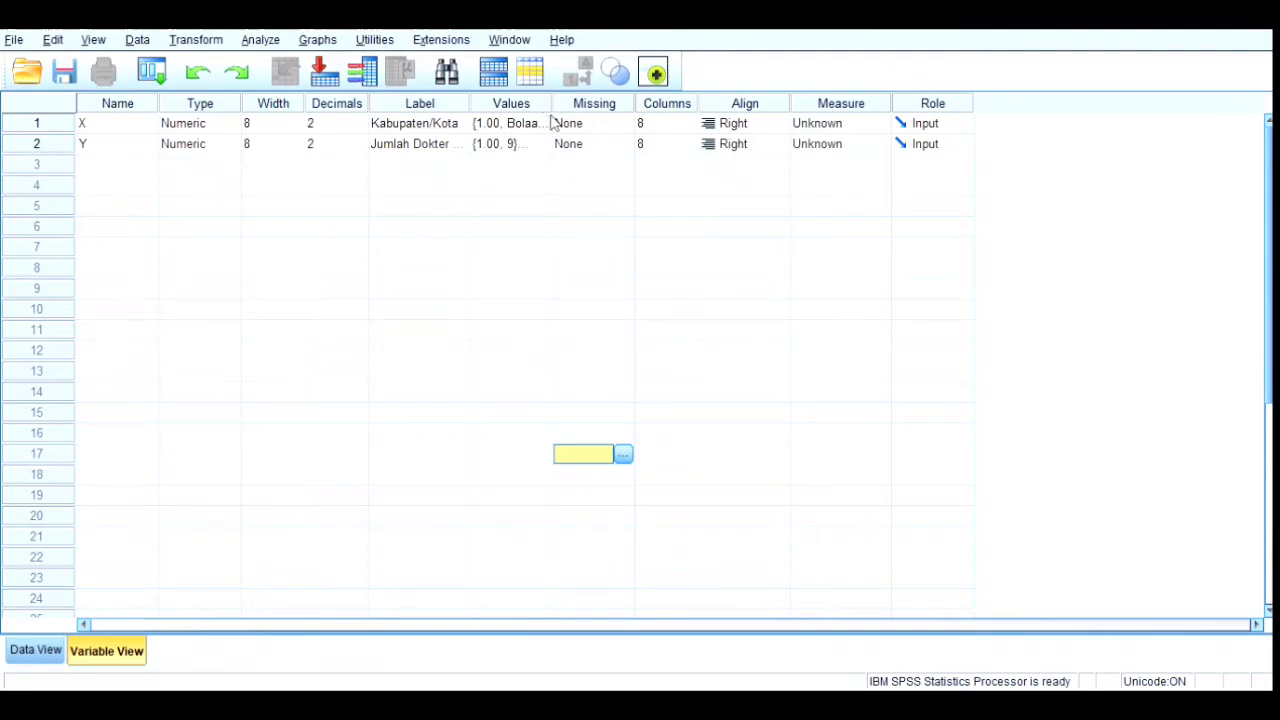
Set the number of decimals to 0 for both variables X and Y
{"action": "left_click", "coordinate": [345, 123]}
{"action": "left_click", "coordinate": [359, 128]}
{"action": "left_click", "coordinate": [359, 130]}
{"action": "left_click", "coordinate": [358, 146]}
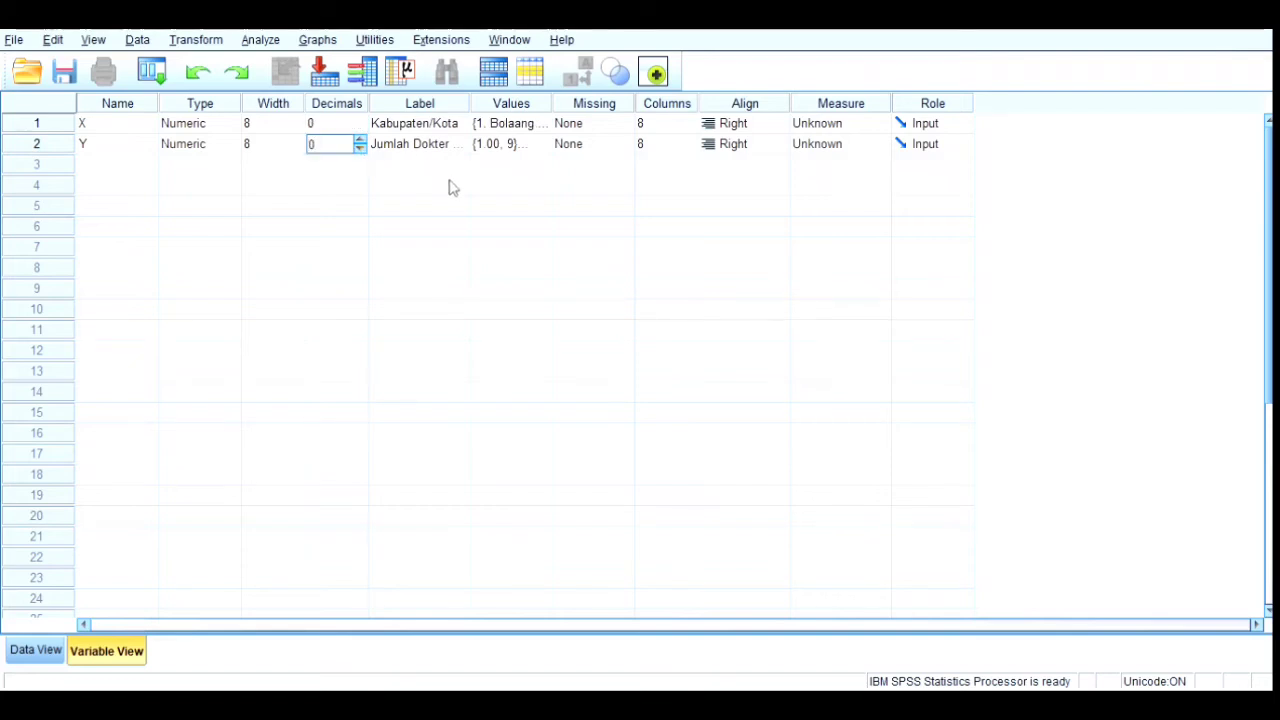
{"action": "left_click", "coordinate": [534, 152]}
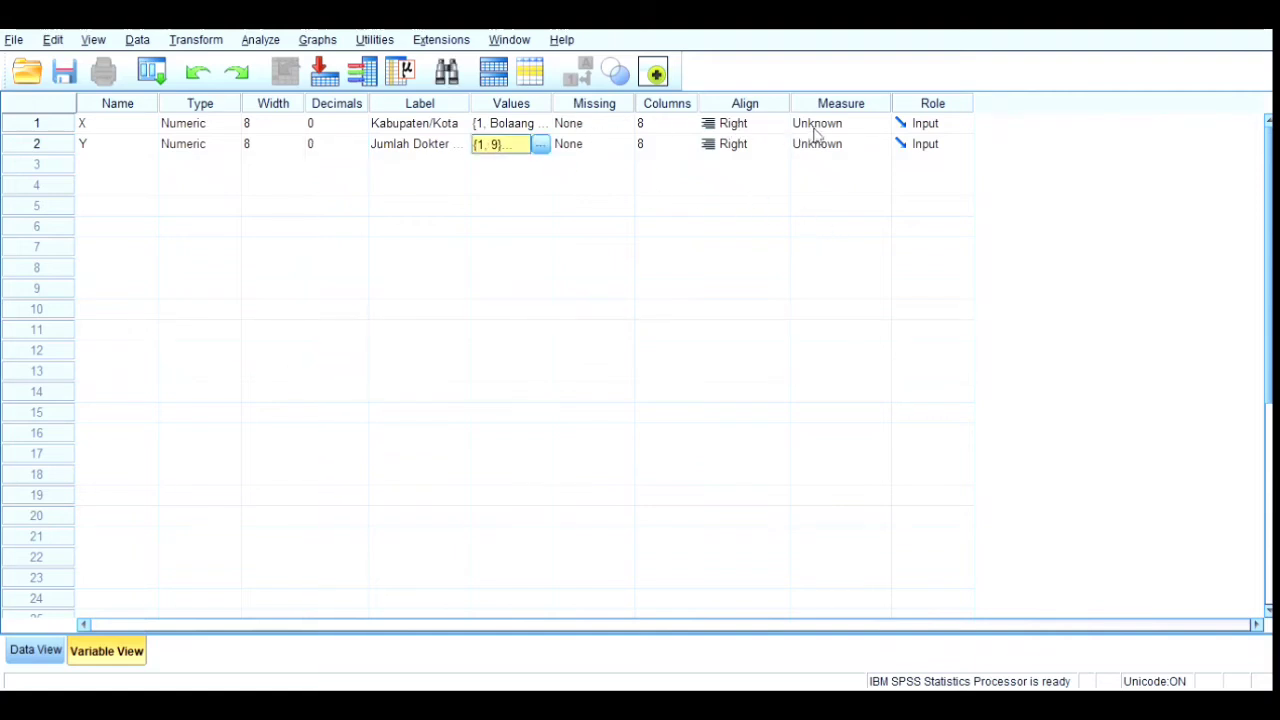
Set the measurement level of X to Nominal and of Y to Scale
{"action": "left_click", "coordinate": [876, 127]}
{"action": "left_click", "coordinate": [877, 137]}
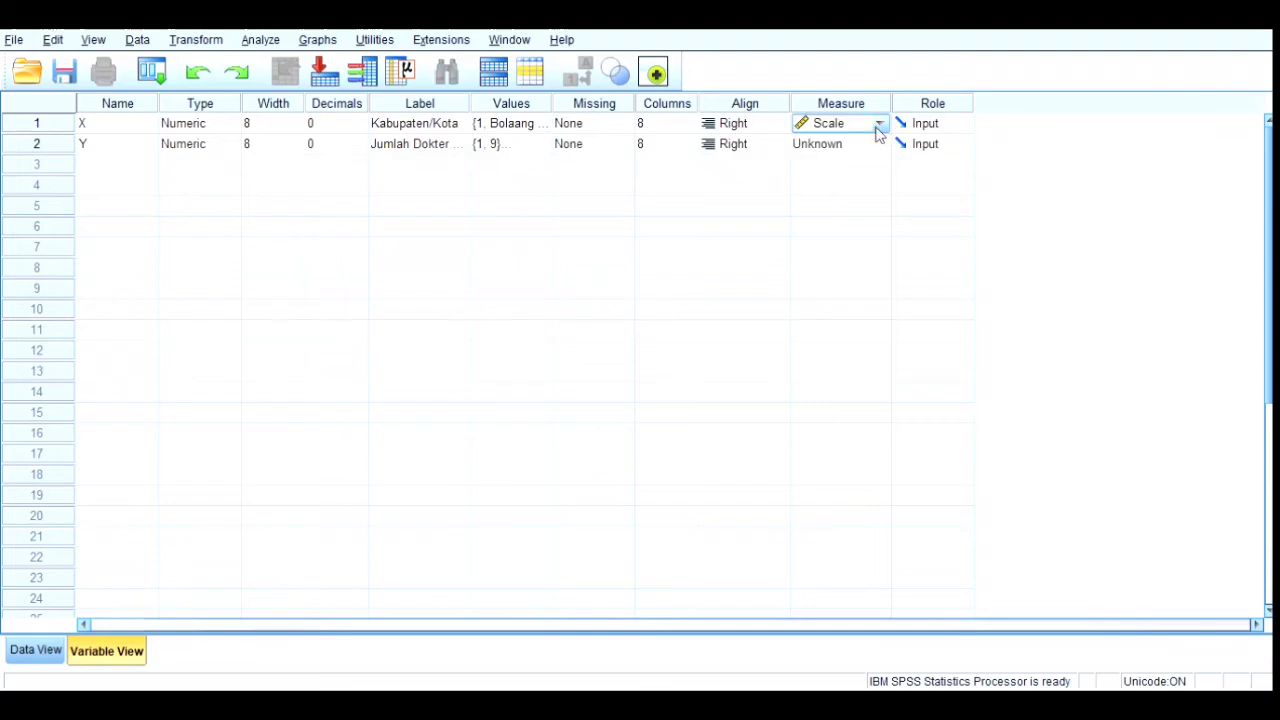
{"action": "left_click", "coordinate": [877, 127]}
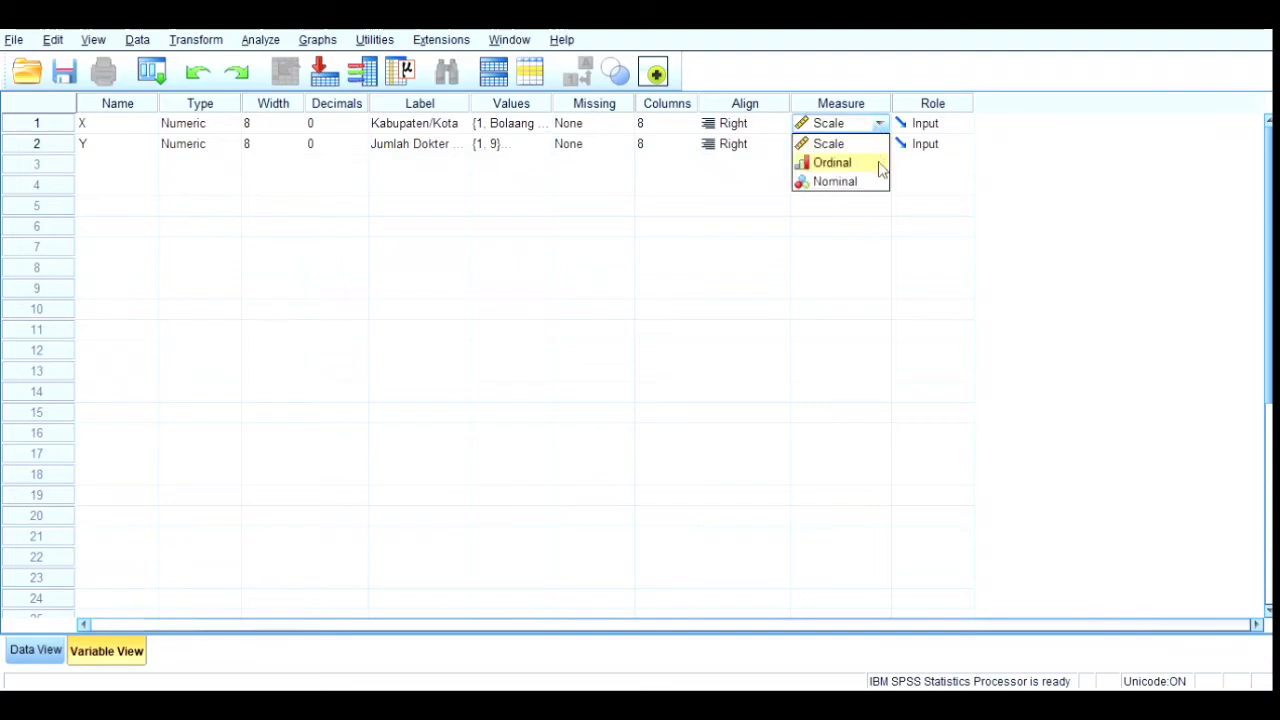
{"action": "left_click", "coordinate": [869, 183]}
{"action": "left_click", "coordinate": [876, 144]}
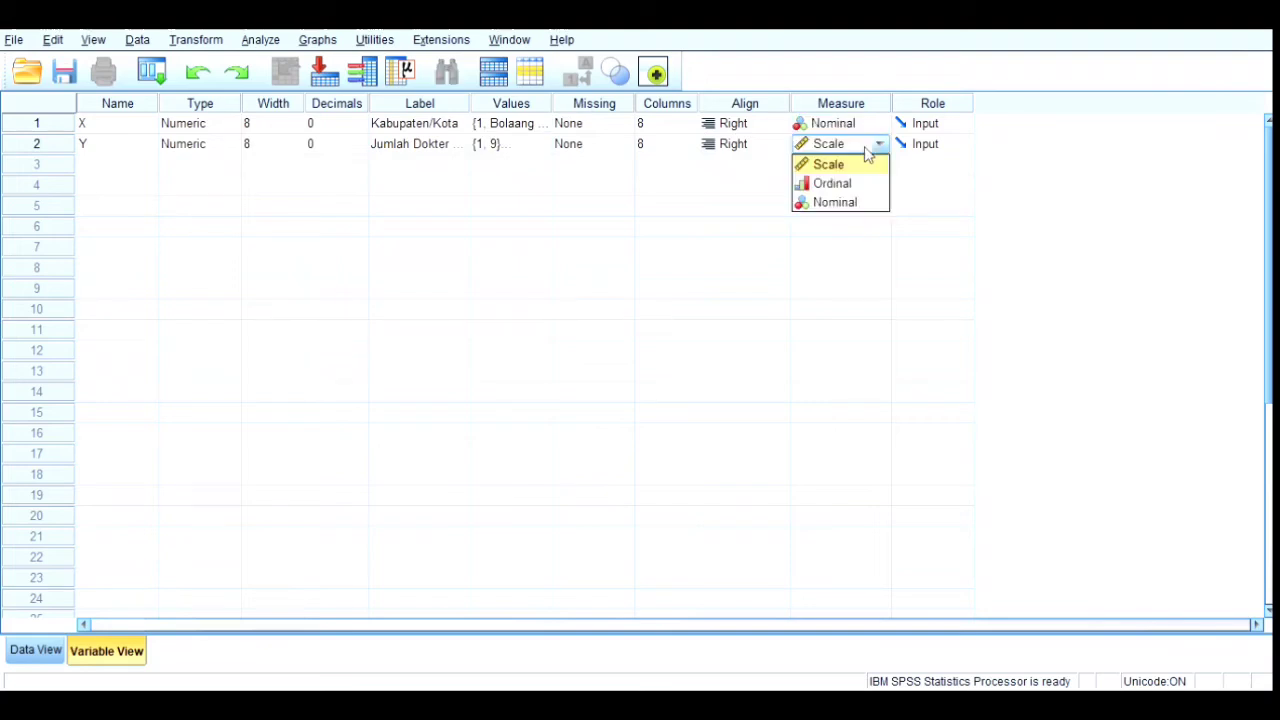
{"action": "left_click", "coordinate": [868, 165]}
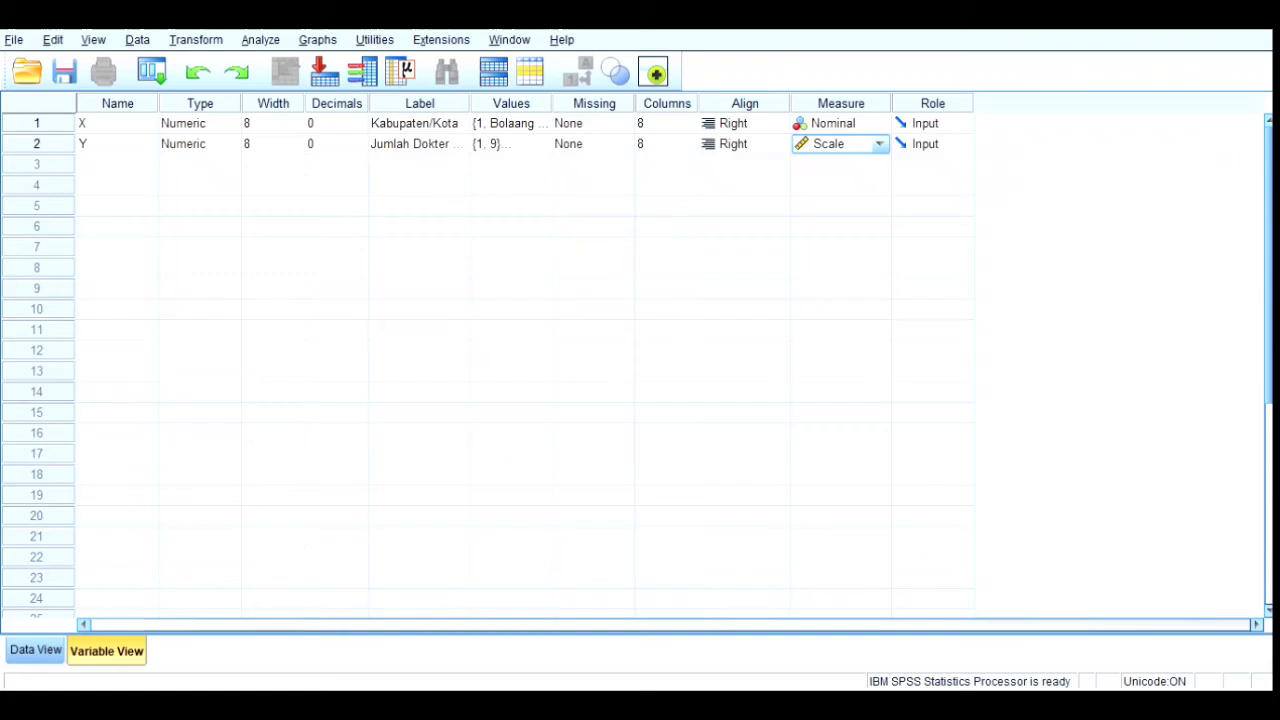
In the data sheet, fill variable X with the codes 1 through 8 in rows 1 to 8
{"action": "left_click", "coordinate": [40, 652]}
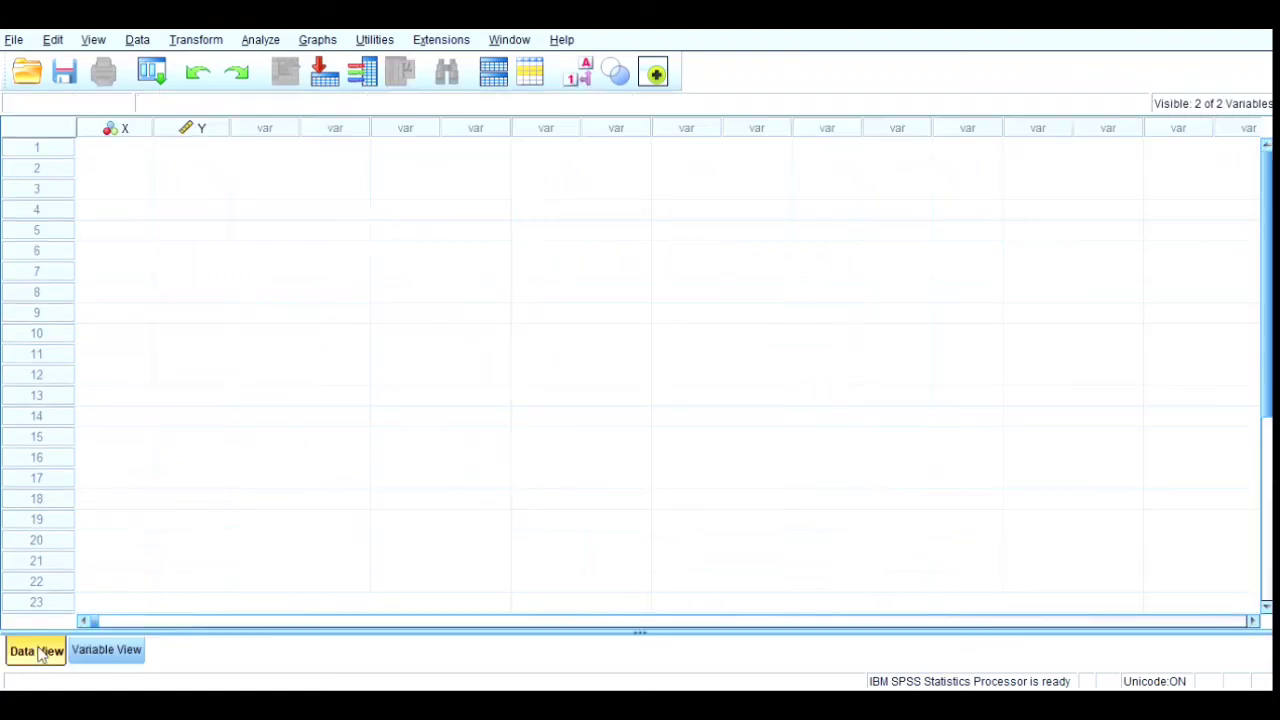
{"action": "left_click", "coordinate": [100, 148]}
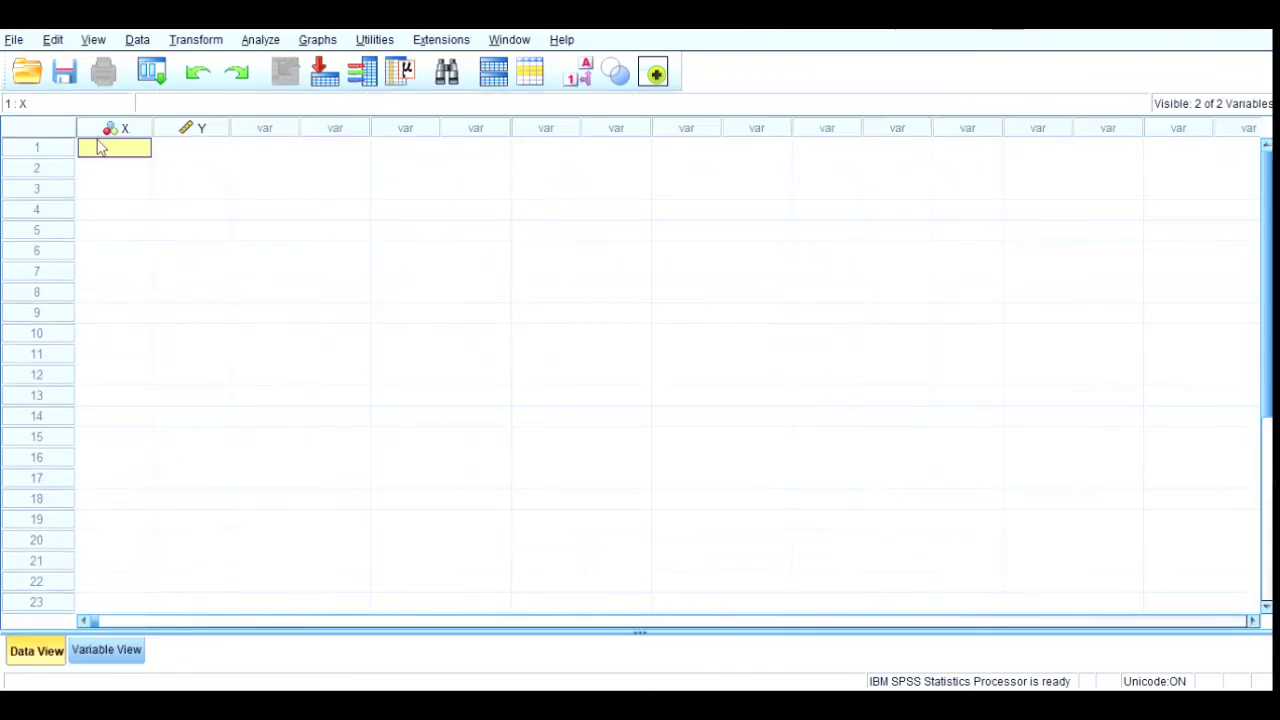
{"action": "type", "text": "1"}
{"action": "left_click", "coordinate": [103, 172]}
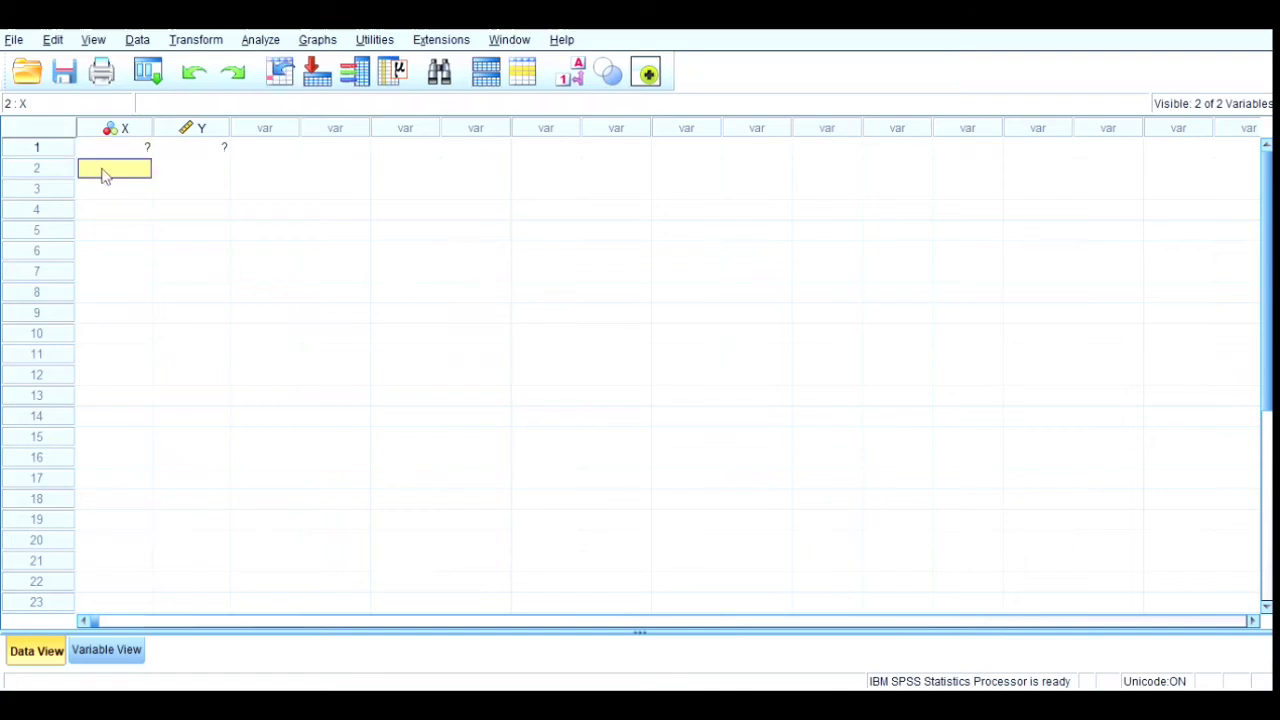
{"action": "type", "text": "2"}
{"action": "key", "text": "Return"}
{"action": "type", "text": "3"}
{"action": "left_click", "coordinate": [117, 212]}
{"action": "type", "text": "4"}
{"action": "left_click", "coordinate": [123, 230]}
{"action": "type", "text": "5"}
{"action": "left_click", "coordinate": [128, 249]}
{"action": "type", "text": "6"}
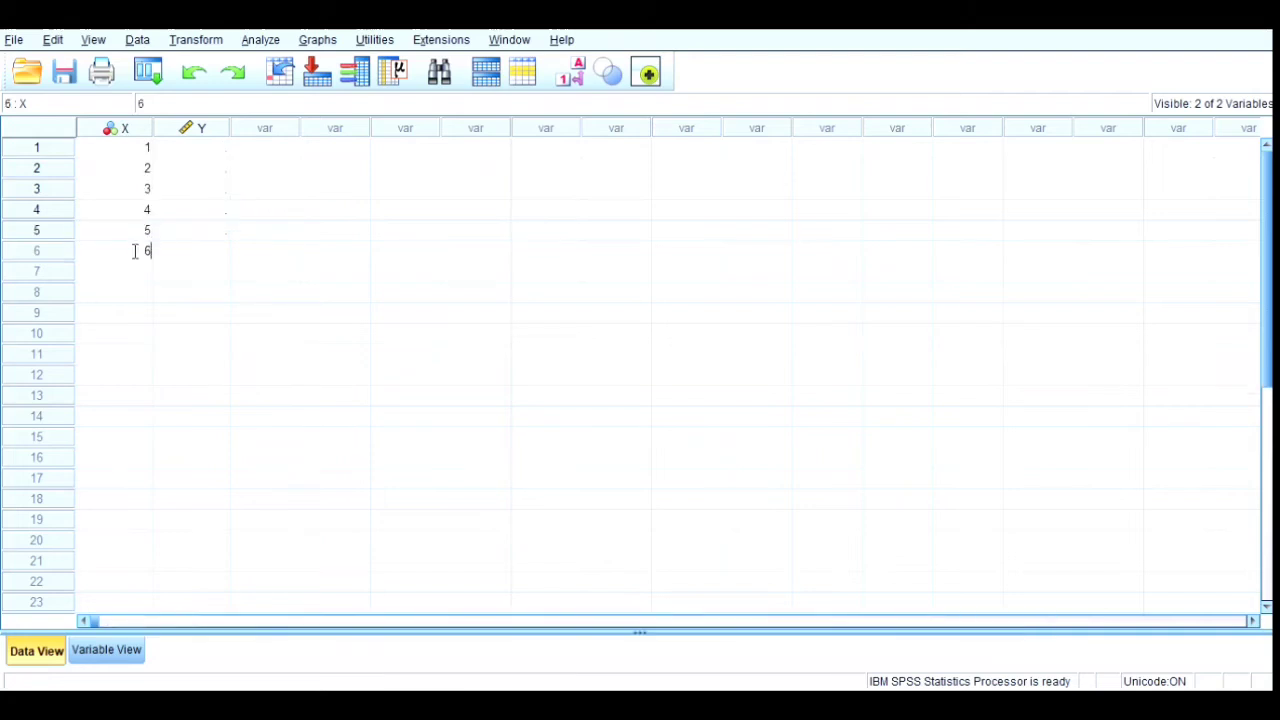
{"action": "left_click", "coordinate": [131, 271]}
{"action": "type", "text": "7"}
{"action": "left_click", "coordinate": [140, 293]}
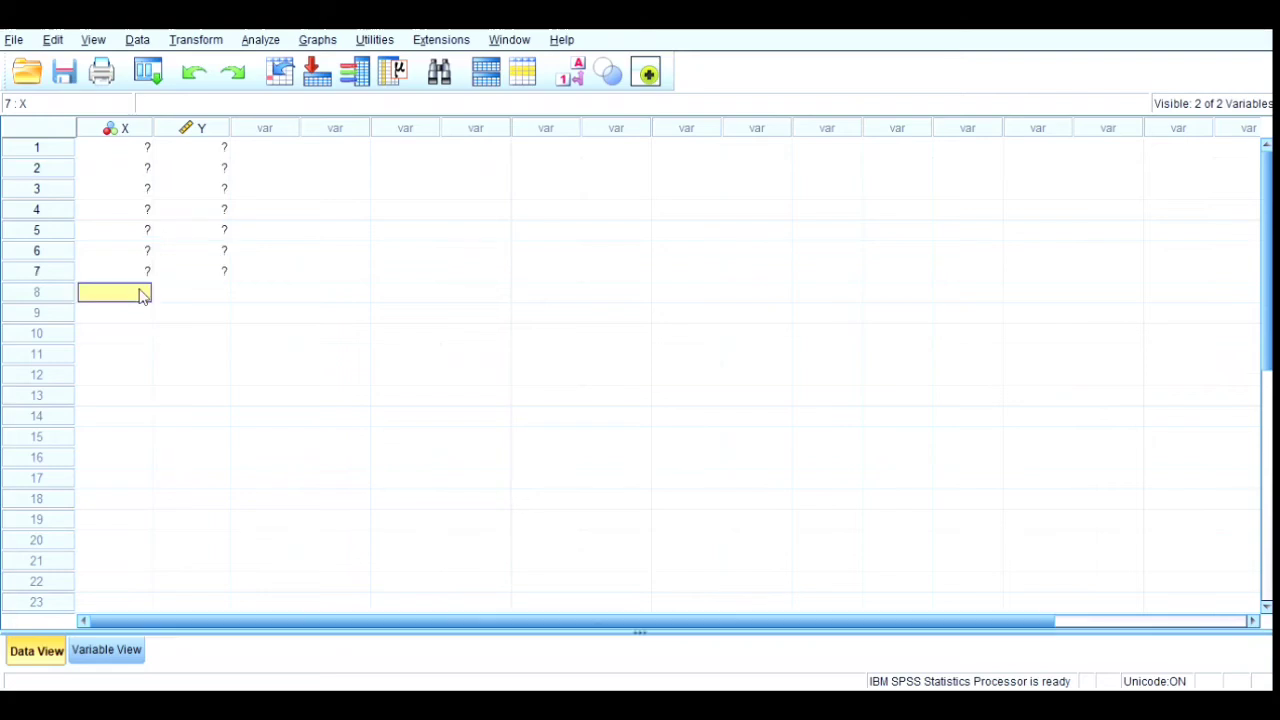
{"action": "type", "text": "8"}
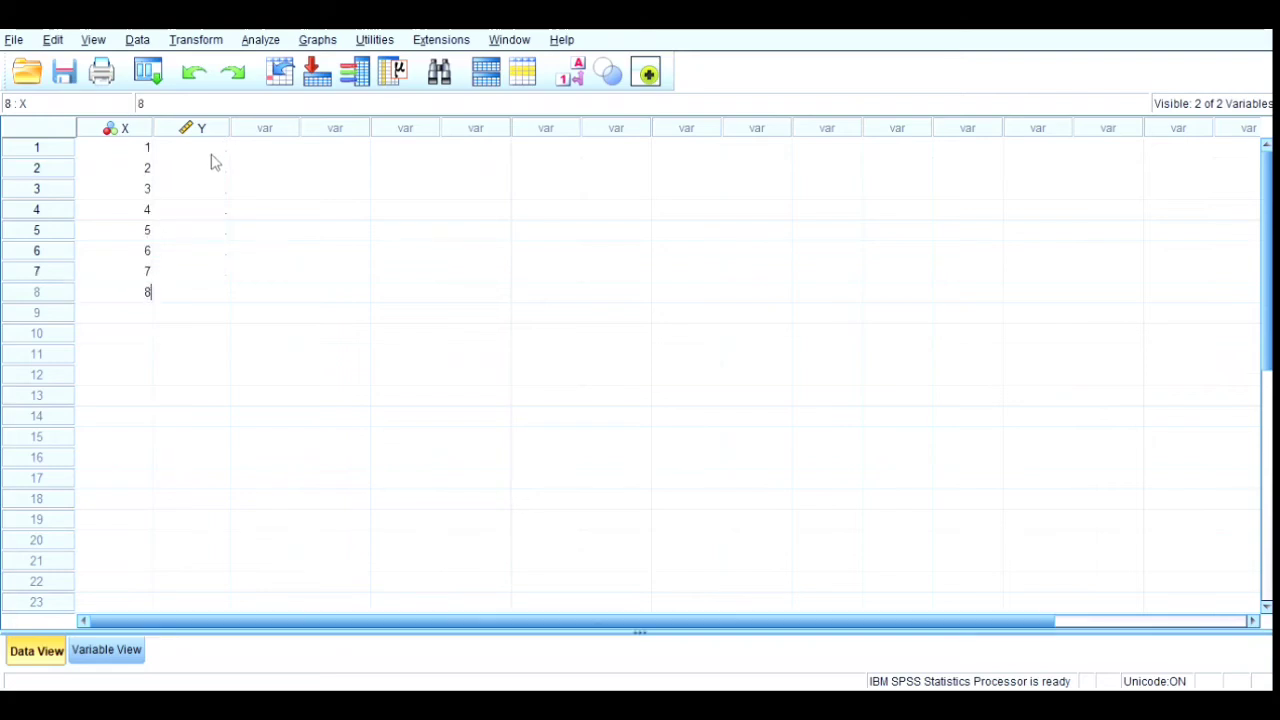
Fill variable Y in rows 1 to 8 with the values 9, 3, 11, 5, 72, 14, 11 and 182
{"action": "left_click", "coordinate": [211, 156]}
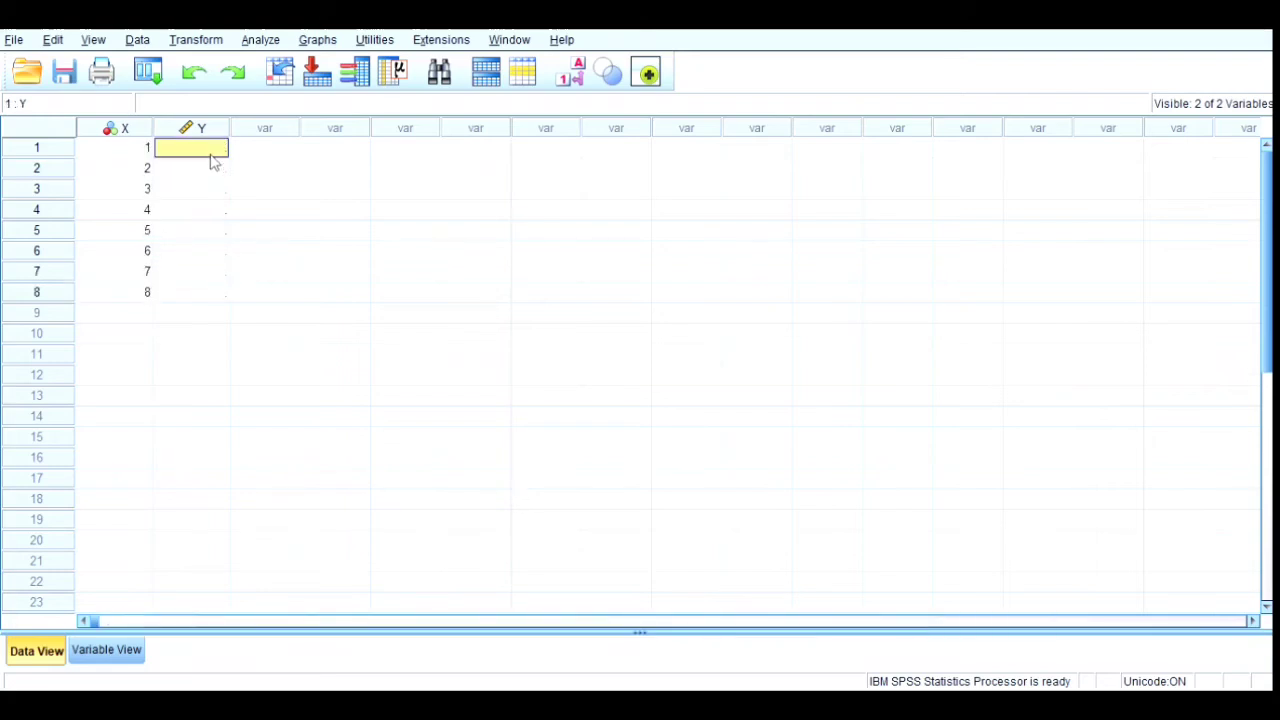
{"action": "type", "text": "9"}
{"action": "left_click", "coordinate": [212, 170]}
{"action": "type", "text": "3"}
{"action": "left_click", "coordinate": [207, 190]}
{"action": "type", "text": "11"}
{"action": "left_click", "coordinate": [207, 209]}
{"action": "type", "text": "5"}
{"action": "left_click", "coordinate": [207, 231]}
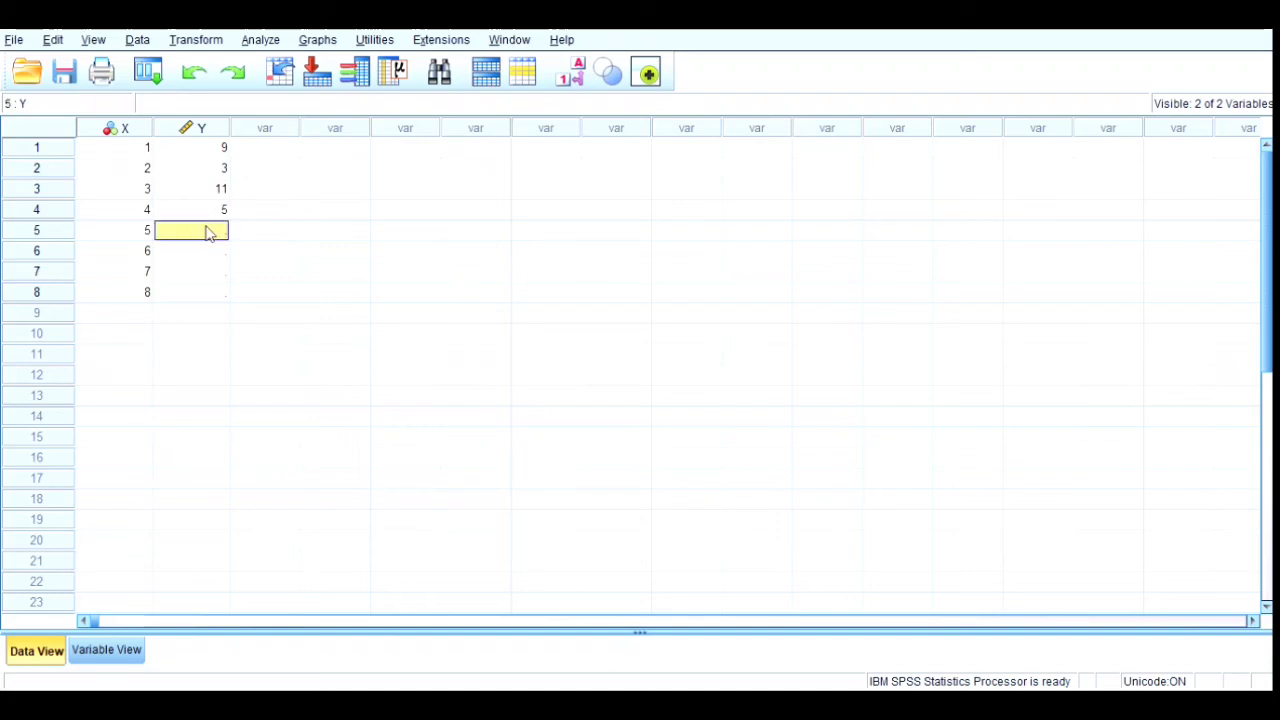
{"action": "type", "text": "72"}
{"action": "left_click", "coordinate": [207, 252]}
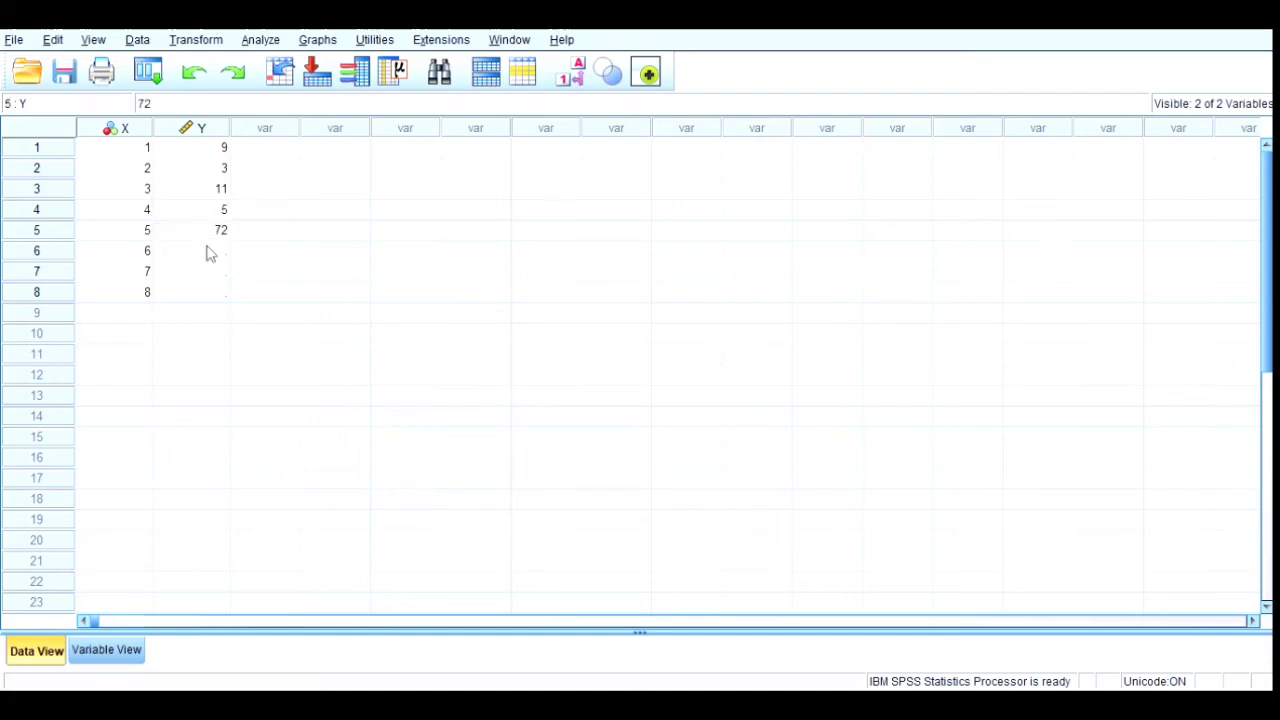
{"action": "left_click", "coordinate": [207, 252]}
{"action": "type", "text": "14"}
{"action": "left_click", "coordinate": [215, 270]}
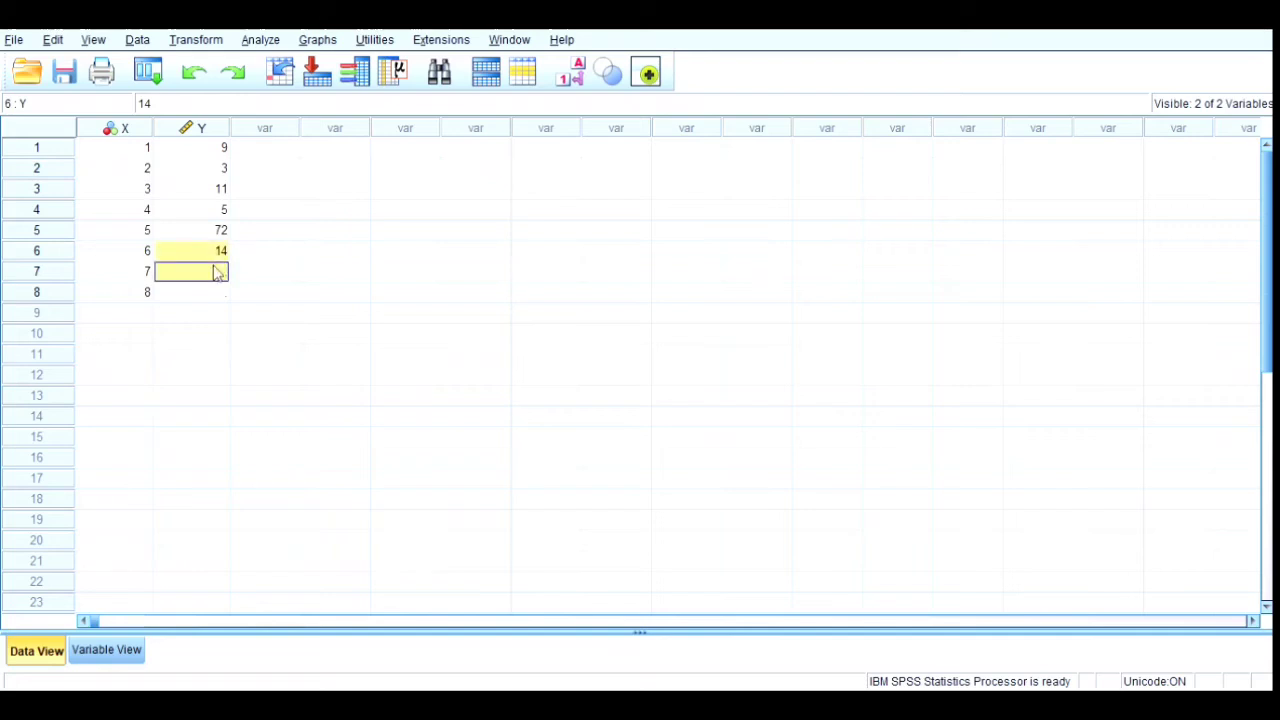
{"action": "left_click", "coordinate": [222, 277]}
{"action": "type", "text": "11"}
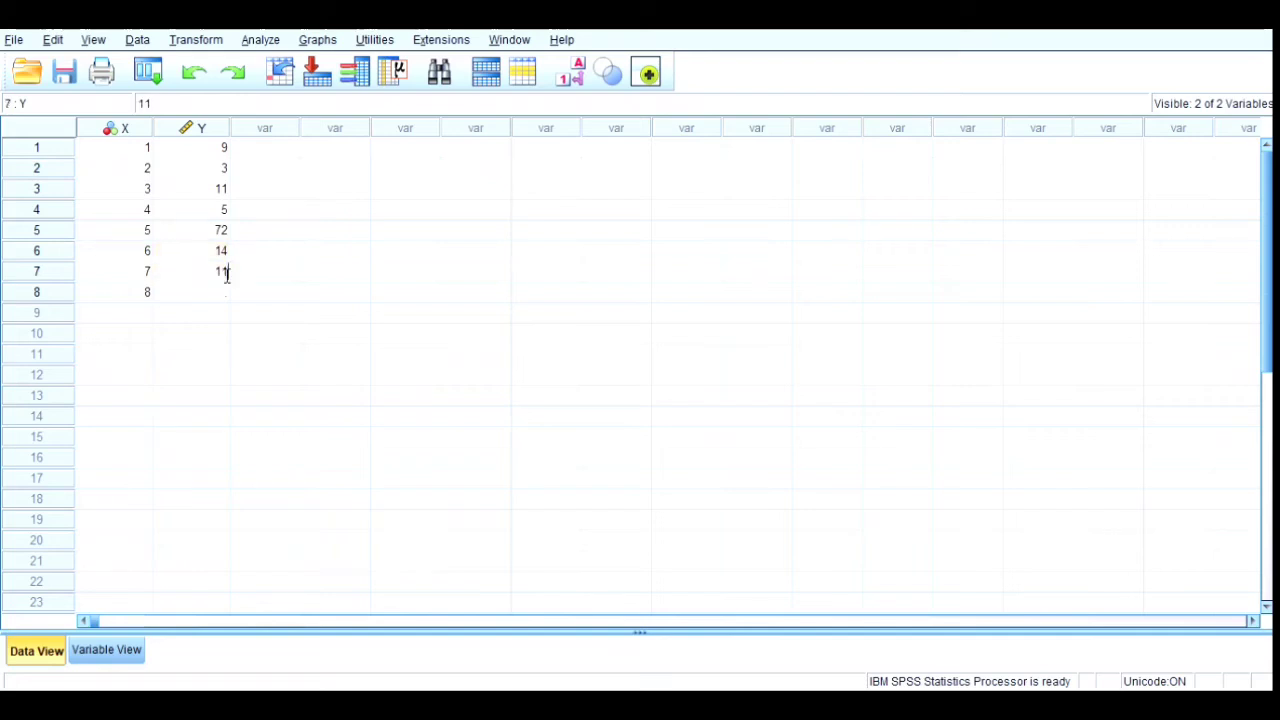
{"action": "left_click", "coordinate": [220, 291]}
{"action": "type", "text": "182"}
{"action": "left_click", "coordinate": [105, 651]}
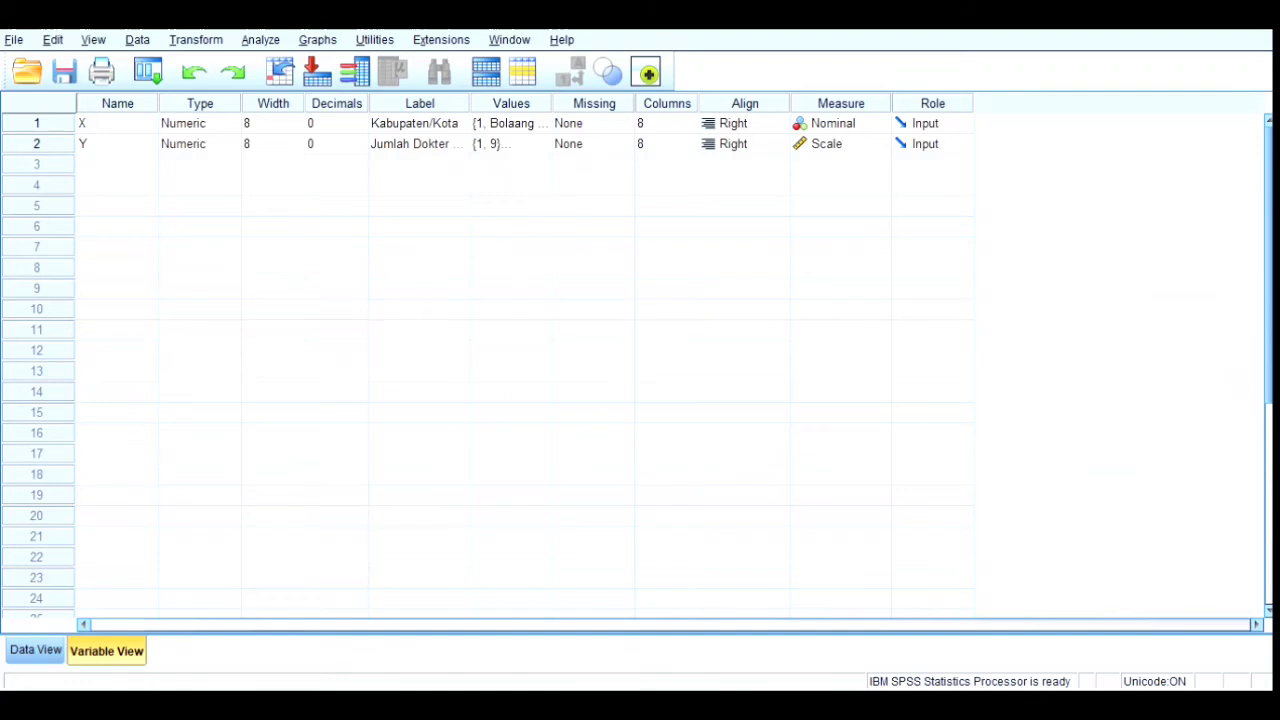
Run a linear regression with Y as the dependent variable and X as the independent variable, using the Enter method
{"action": "left_click", "coordinate": [32, 651]}
{"action": "left_click", "coordinate": [259, 45]}
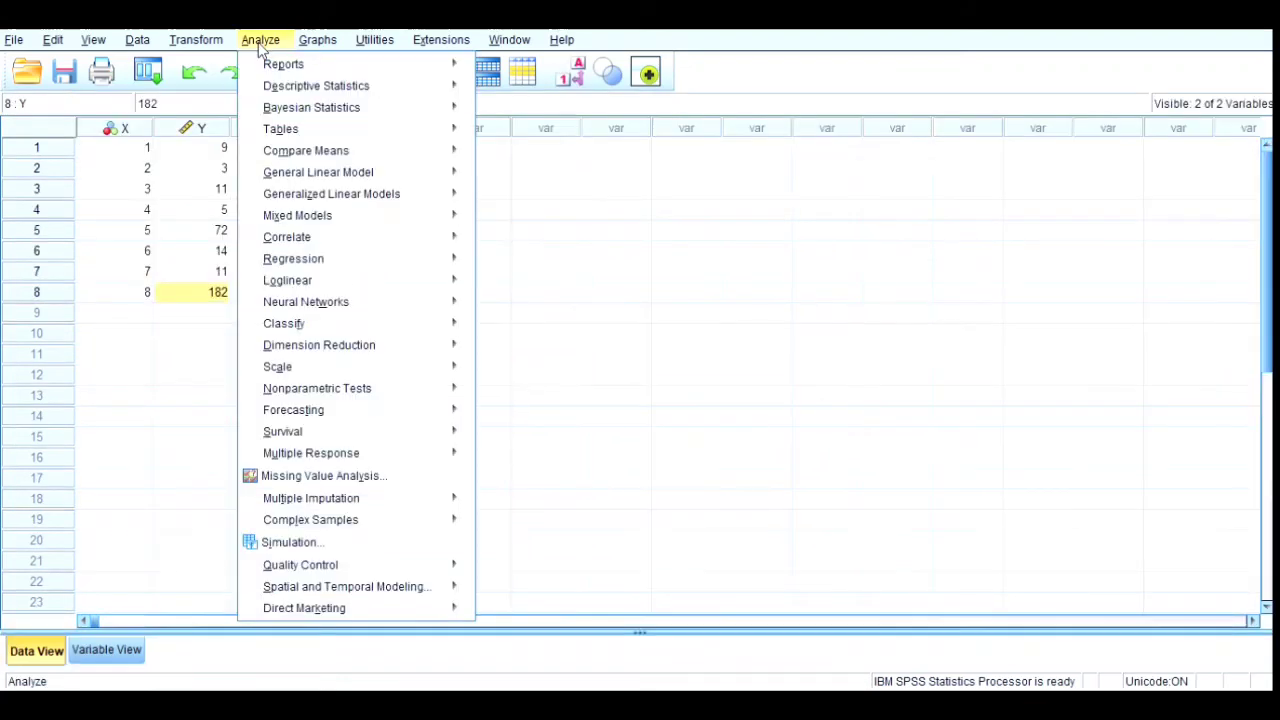
{"action": "mouse_move", "coordinate": [357, 268]}
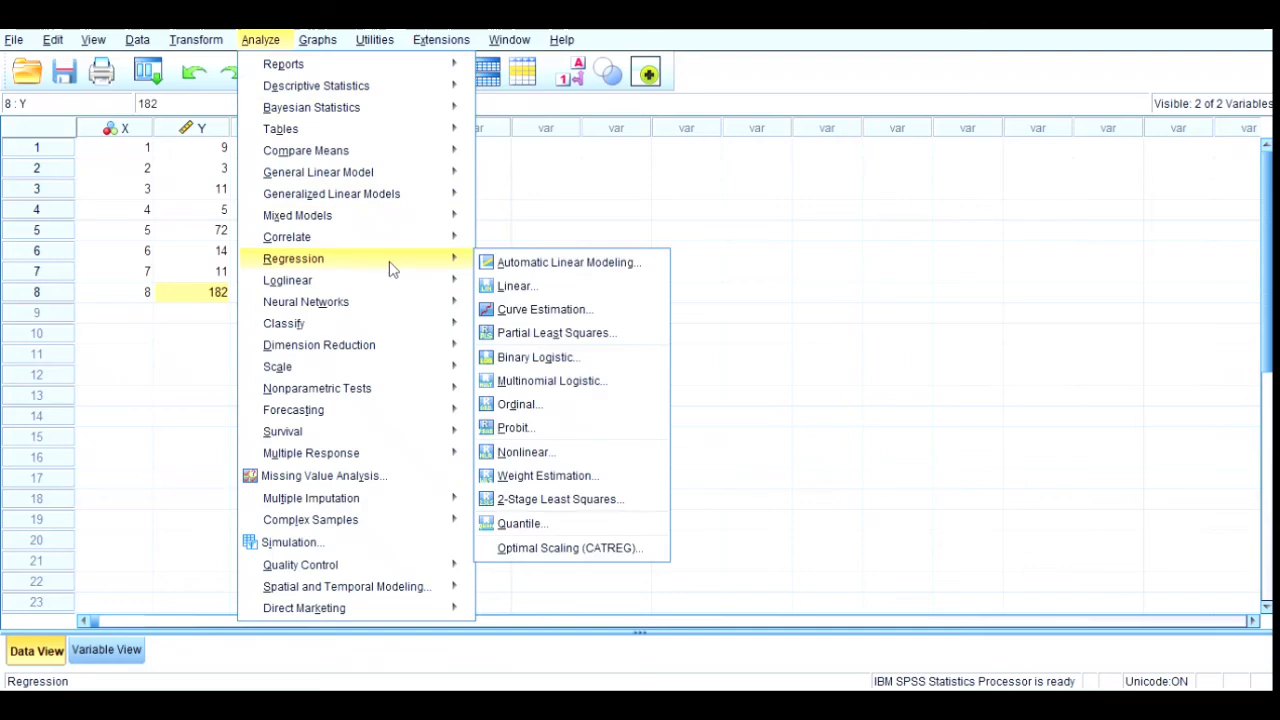
{"action": "left_click", "coordinate": [505, 289]}
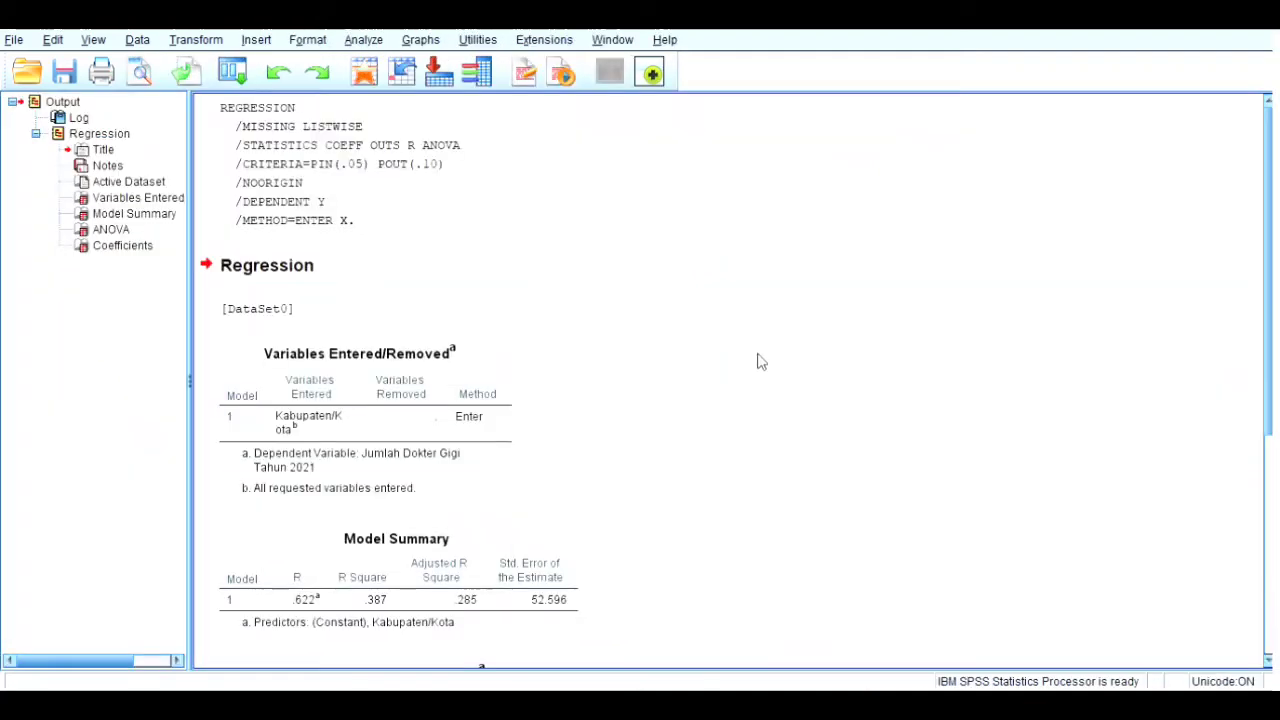
Examine the Model Summary, ANOVA and Coefficients tables in the regression output
{"action": "scroll", "coordinate": [650, 315], "scroll_direction": "down", "scroll_amount": 1}
{"action": "scroll", "coordinate": [600, 230], "scroll_direction": "down", "scroll_amount": 2}
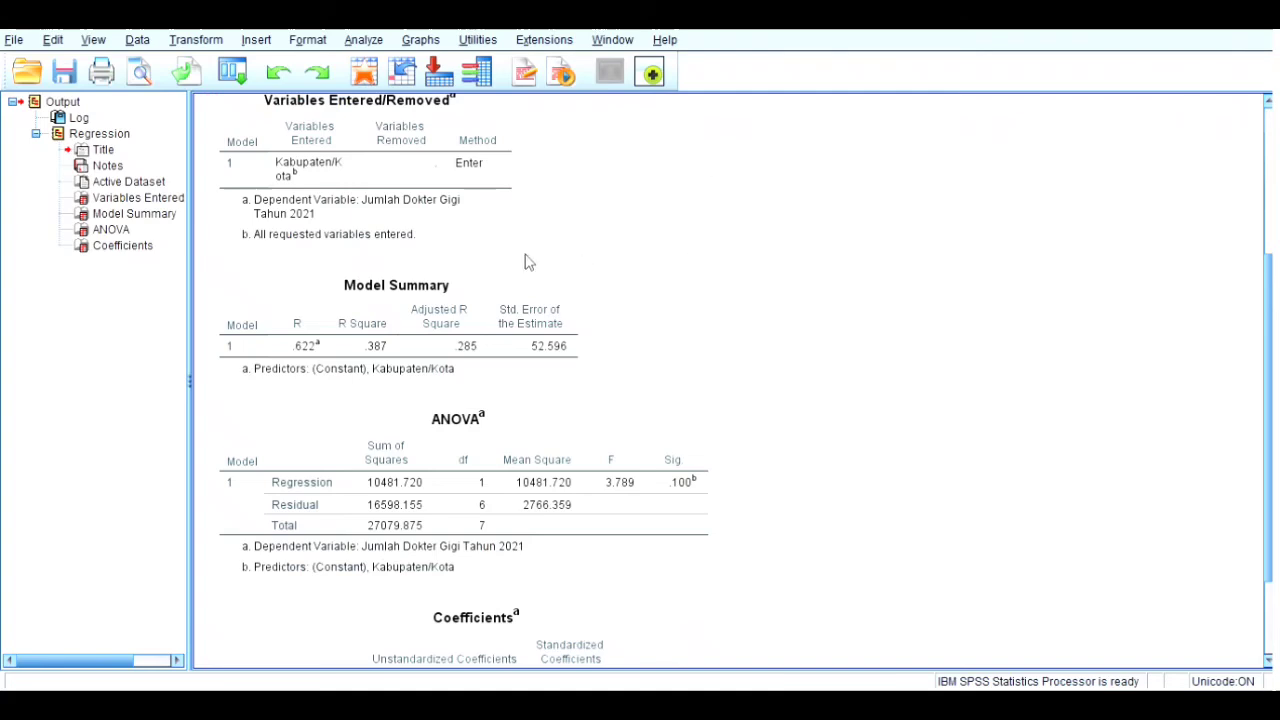
{"action": "scroll", "coordinate": [650, 315], "scroll_direction": "down", "scroll_amount": 2}
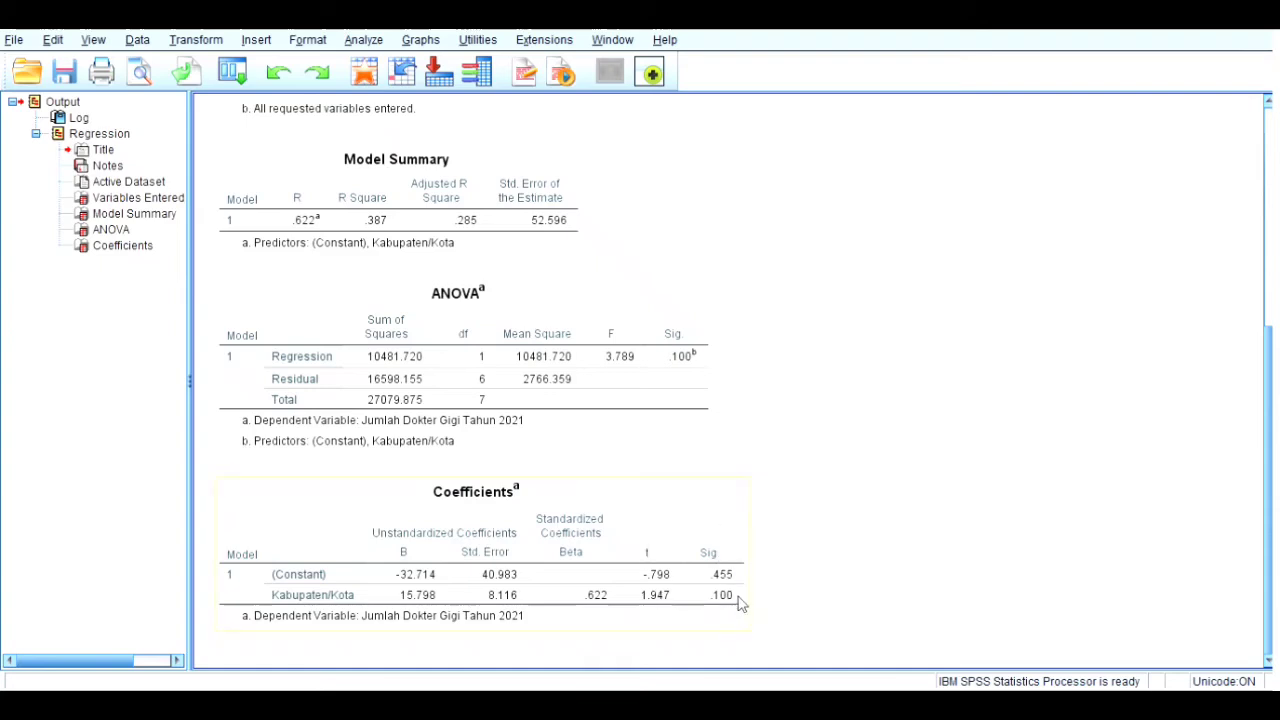
{"action": "scroll", "coordinate": [728, 595], "scroll_direction": "up", "scroll_amount": 2}
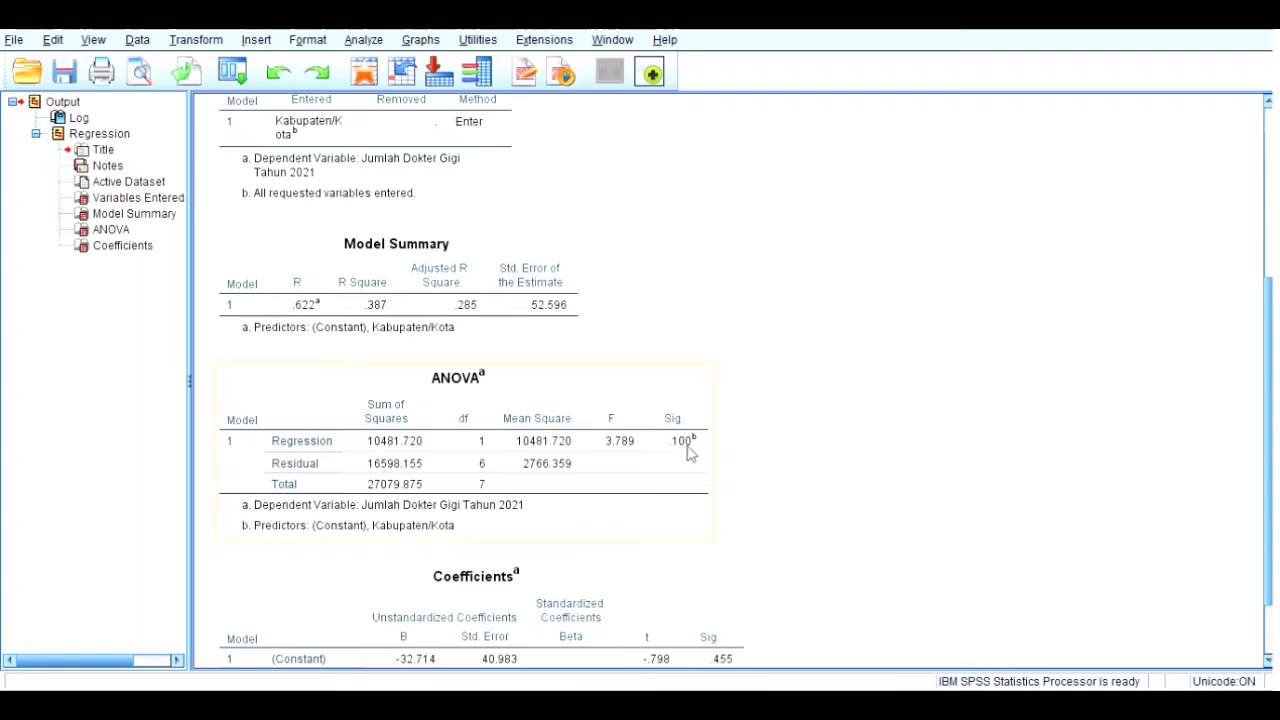
{"action": "scroll", "coordinate": [829, 521], "scroll_direction": "up", "scroll_amount": 3}
{"action": "scroll", "coordinate": [800, 460], "scroll_direction": "down", "scroll_amount": 4}
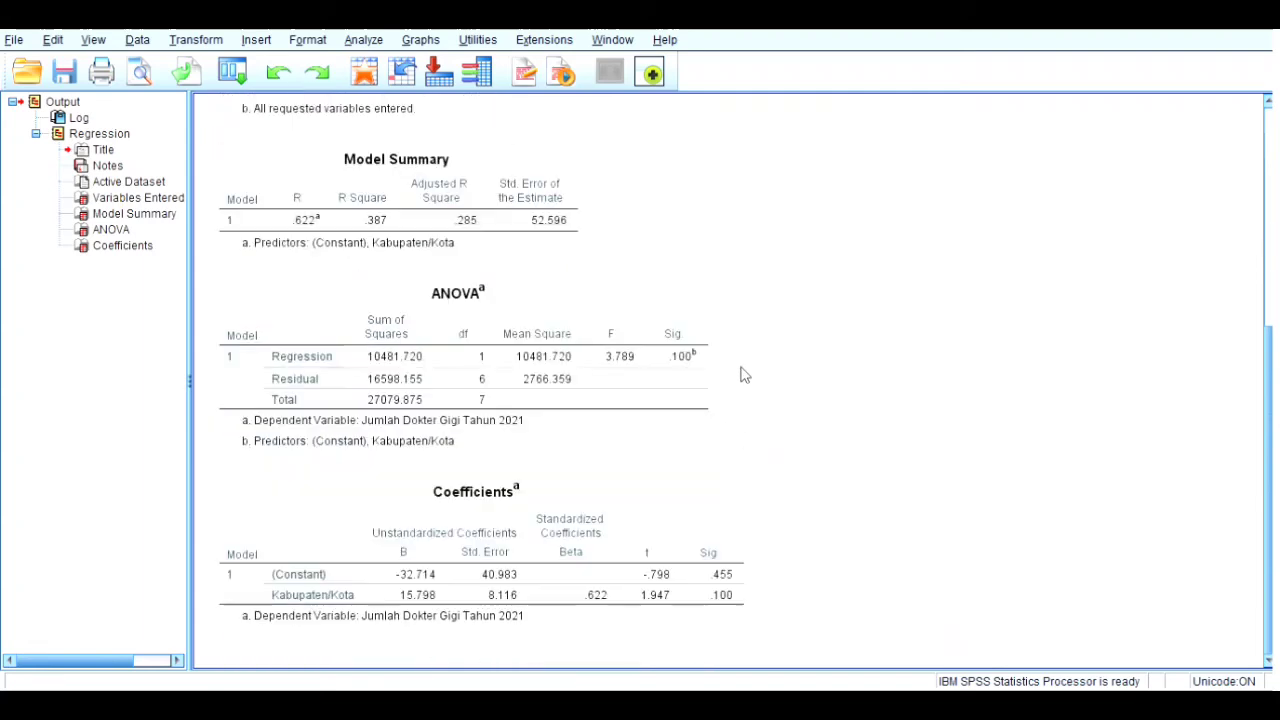